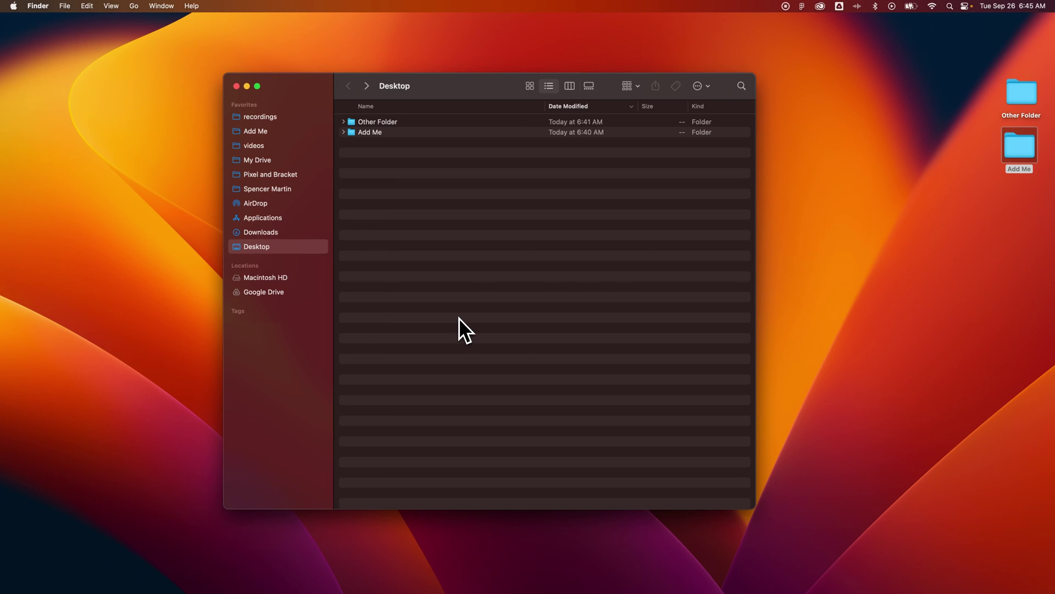
Step: Select the 'Add Me' folder in the Desktop listing
click(377, 134)
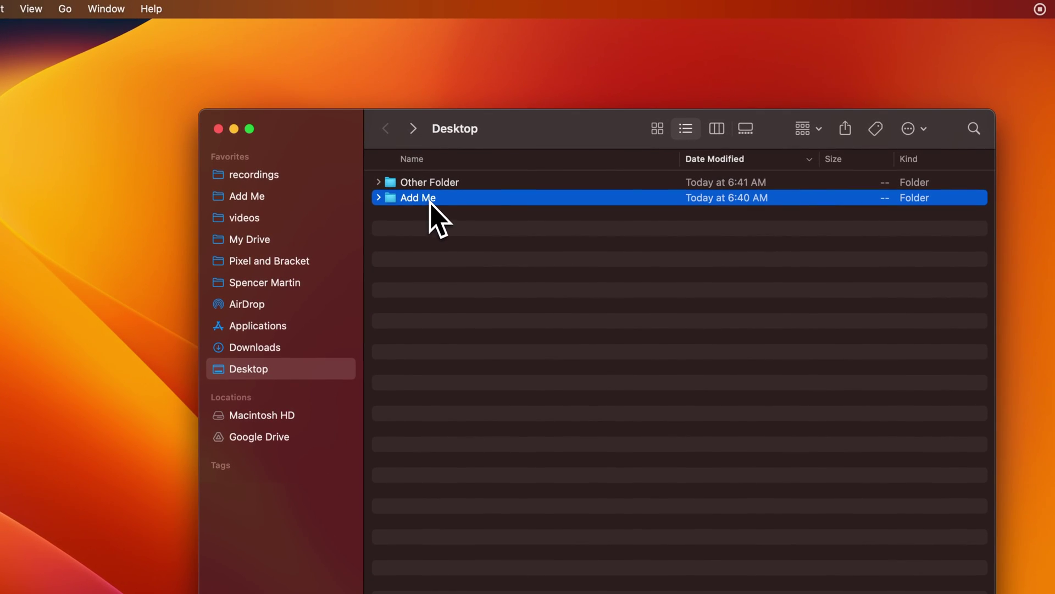
Step: Rename the 'Add Me' Desktop folder to 'Rename Folder'
right_click(430, 205)
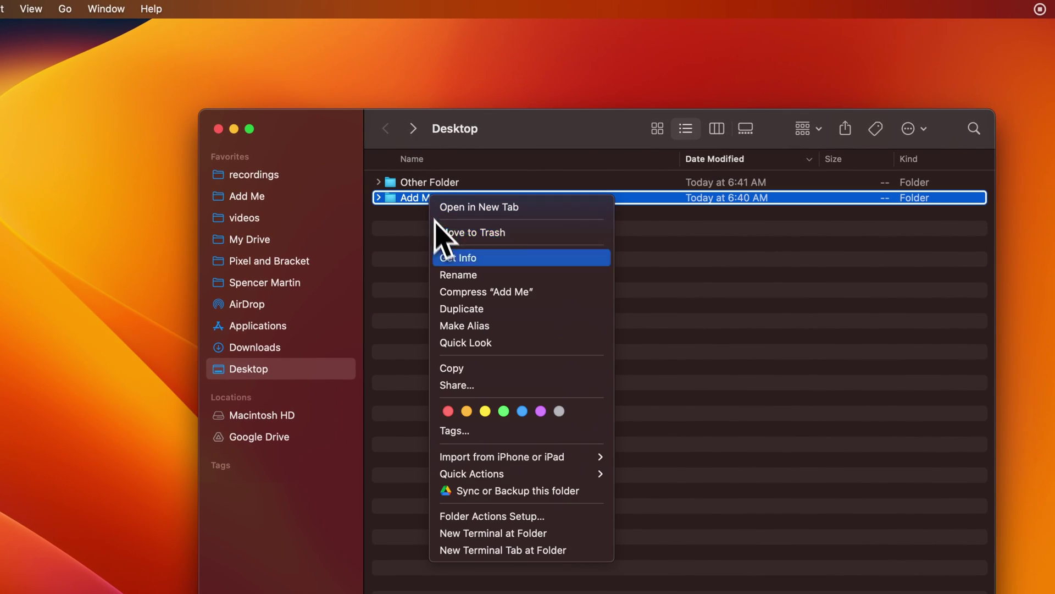
click(458, 275)
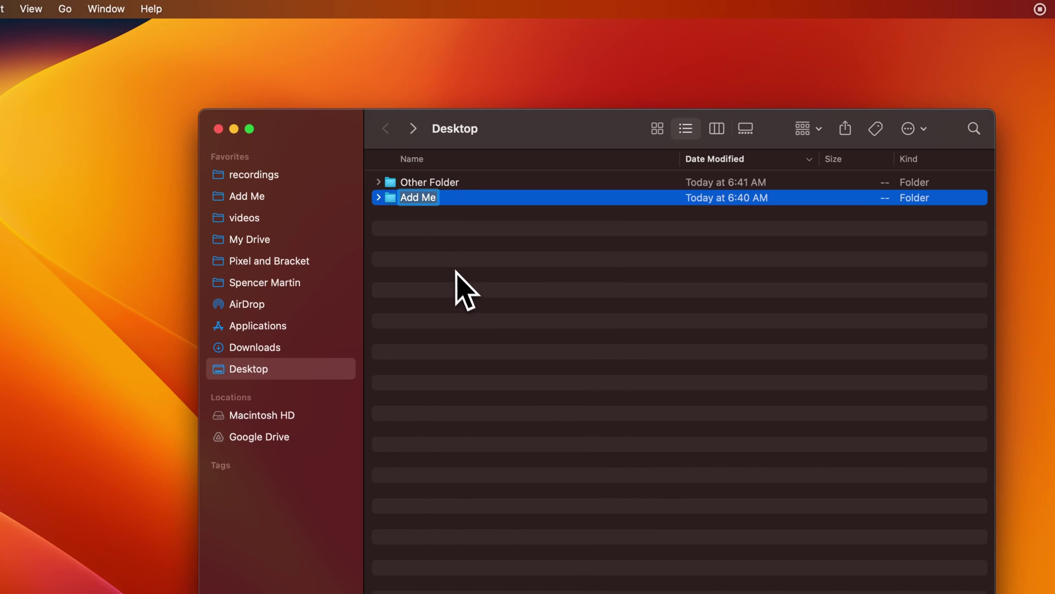
text(Rename Folder)
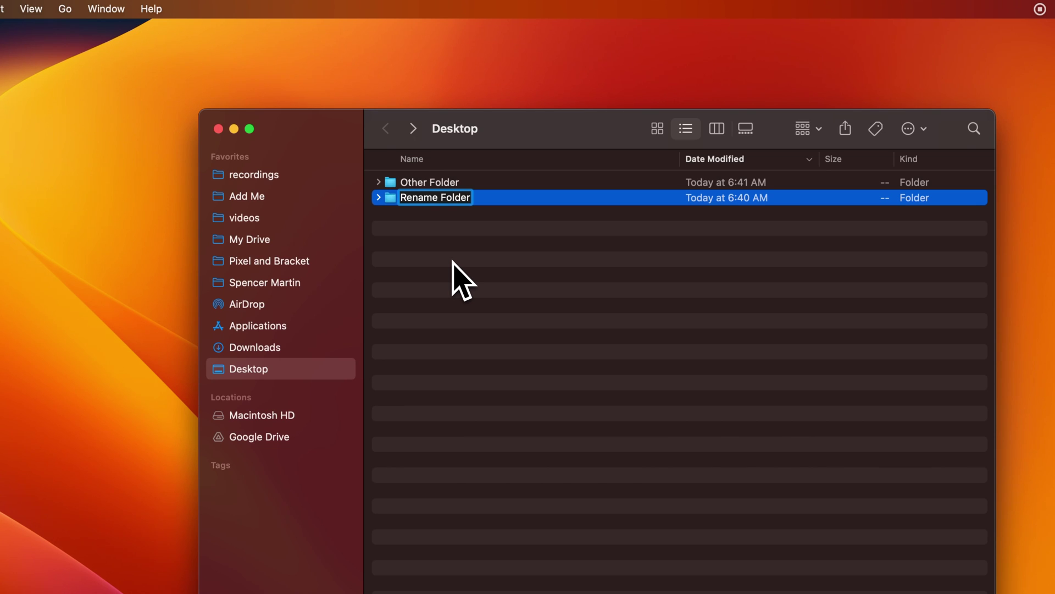
key(Return)
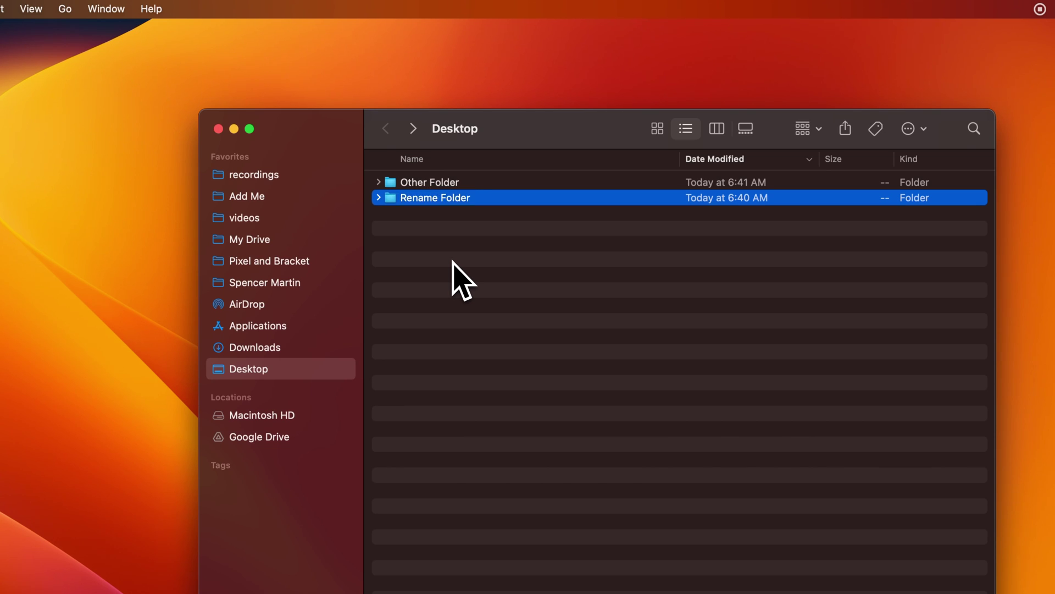
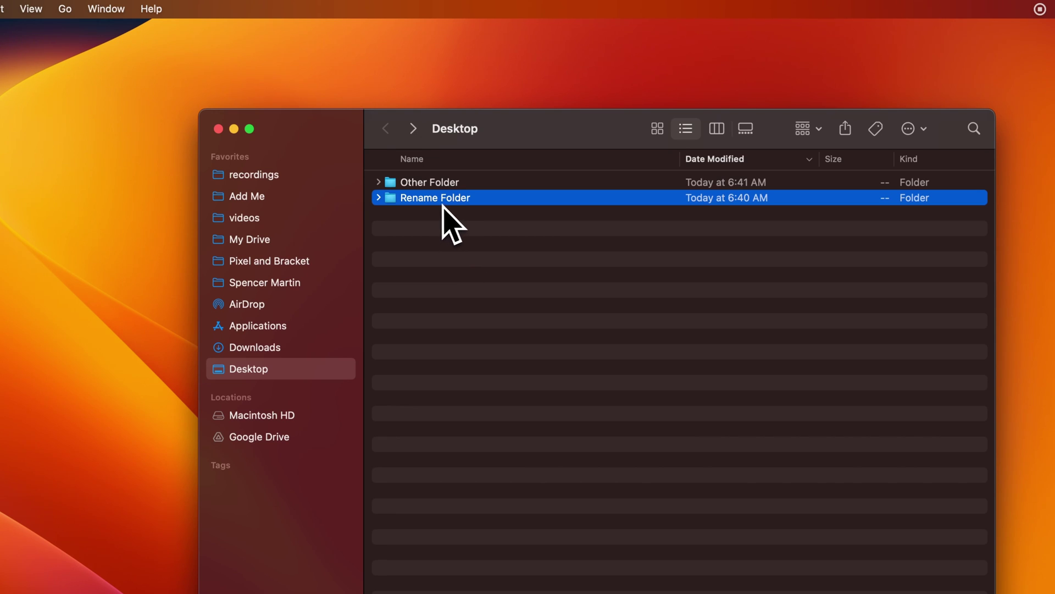
Step: Toggle the 'Rename Folder' name in and out of edit mode, leaving it editable
click(451, 217)
click(428, 200)
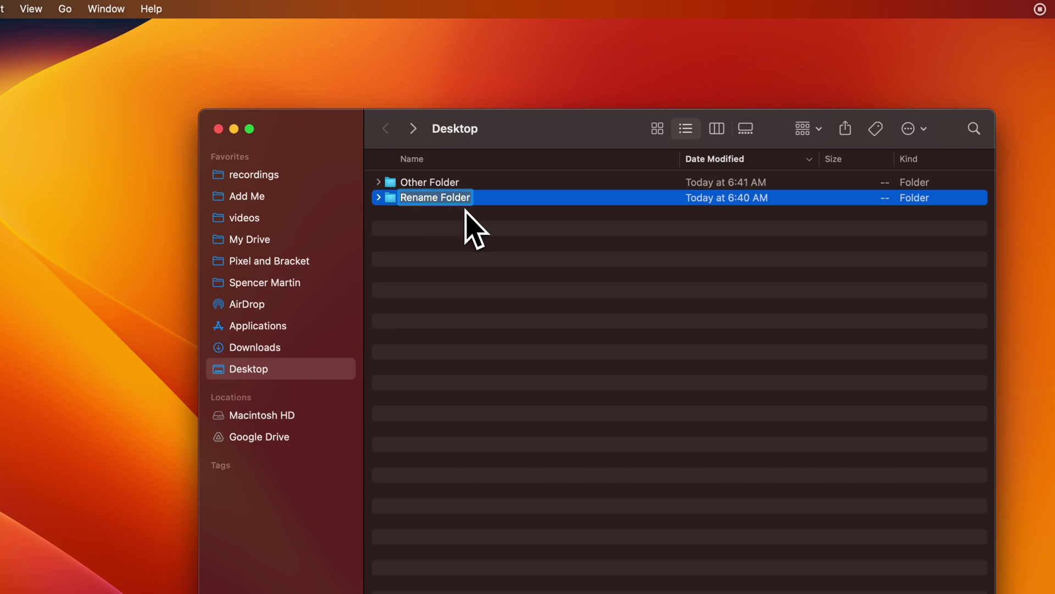
key(Return)
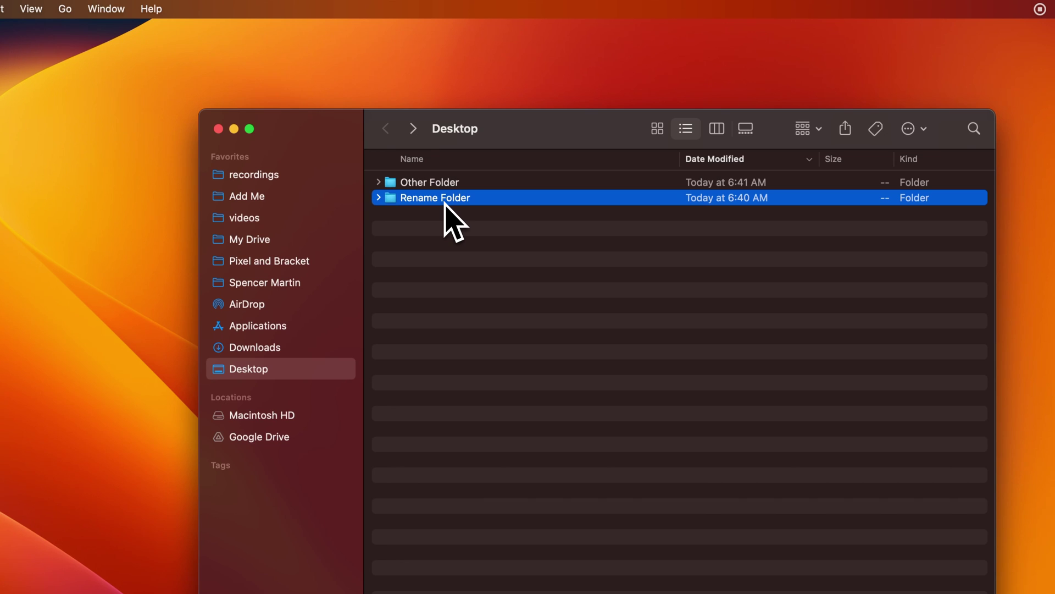
key(Return)
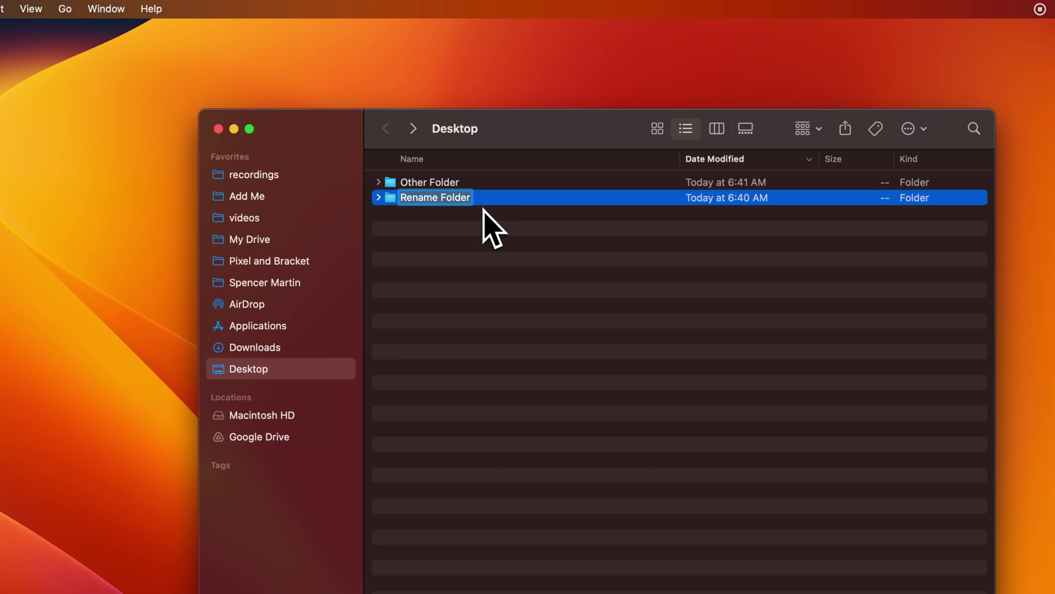
key(Return)
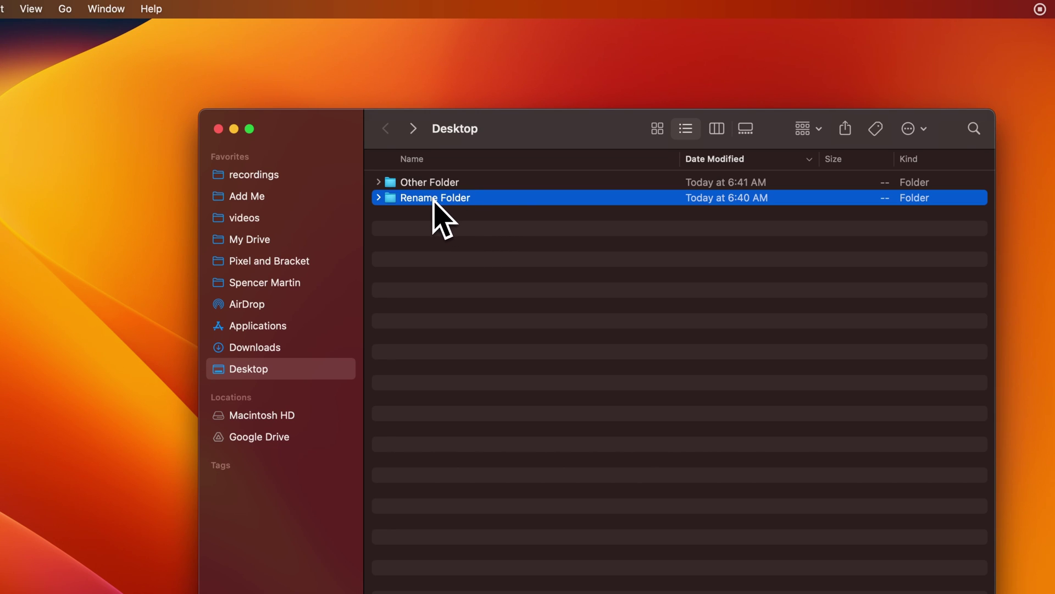
click(436, 204)
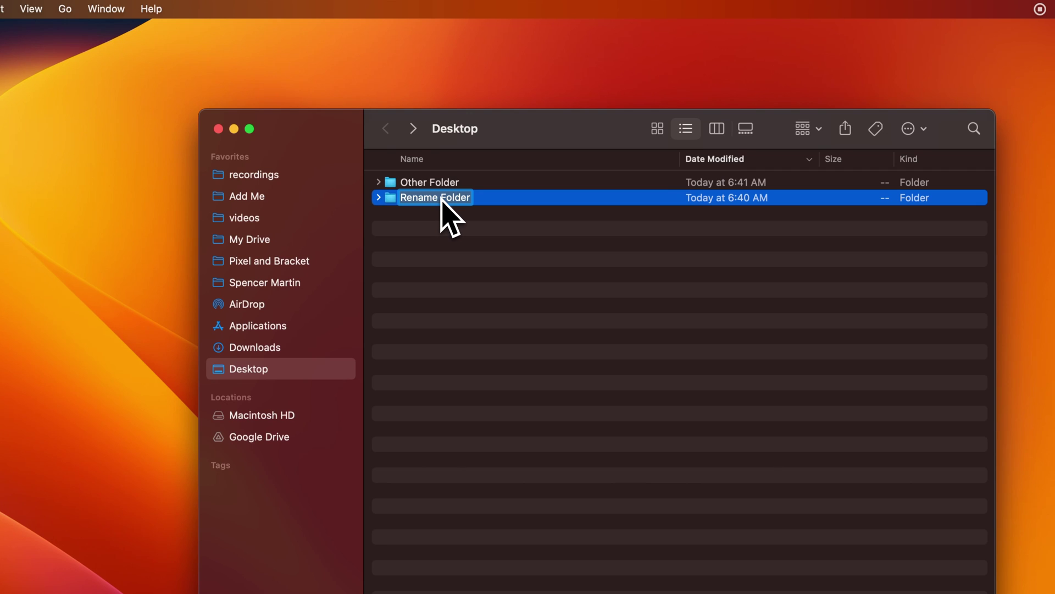
Step: Commit the new name 'Rename Anything', then show and dismiss the folder's context menu
click(487, 201)
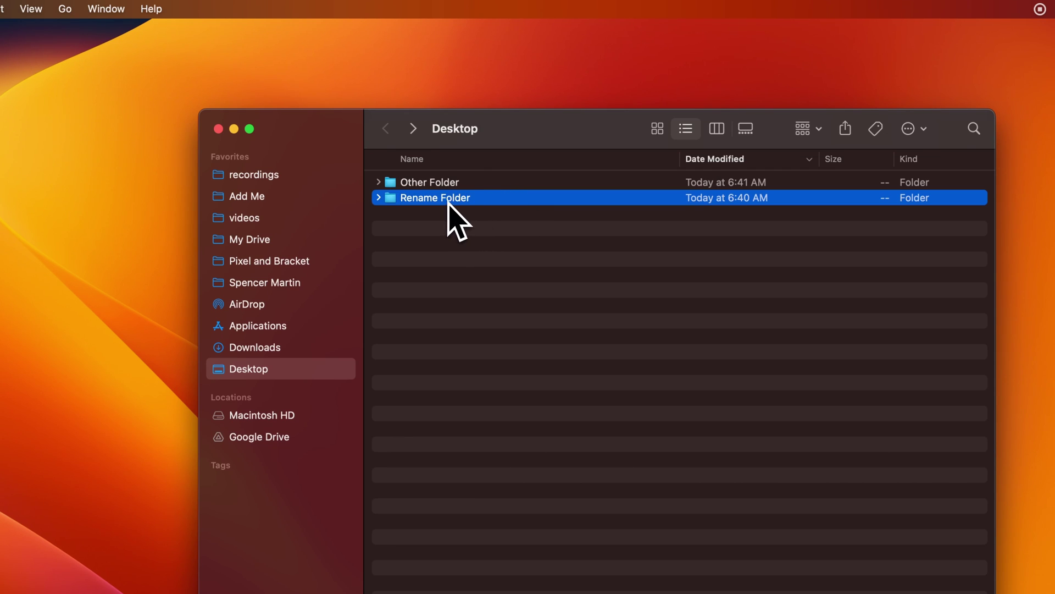
click(462, 216)
click(457, 183)
click(449, 198)
text(Rename Anything)
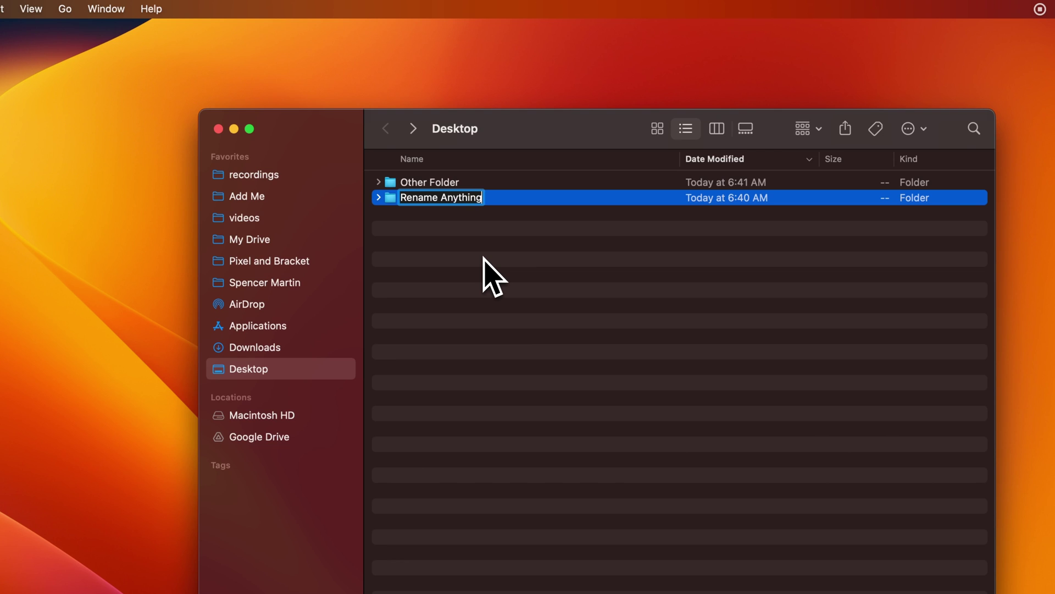
key(Return)
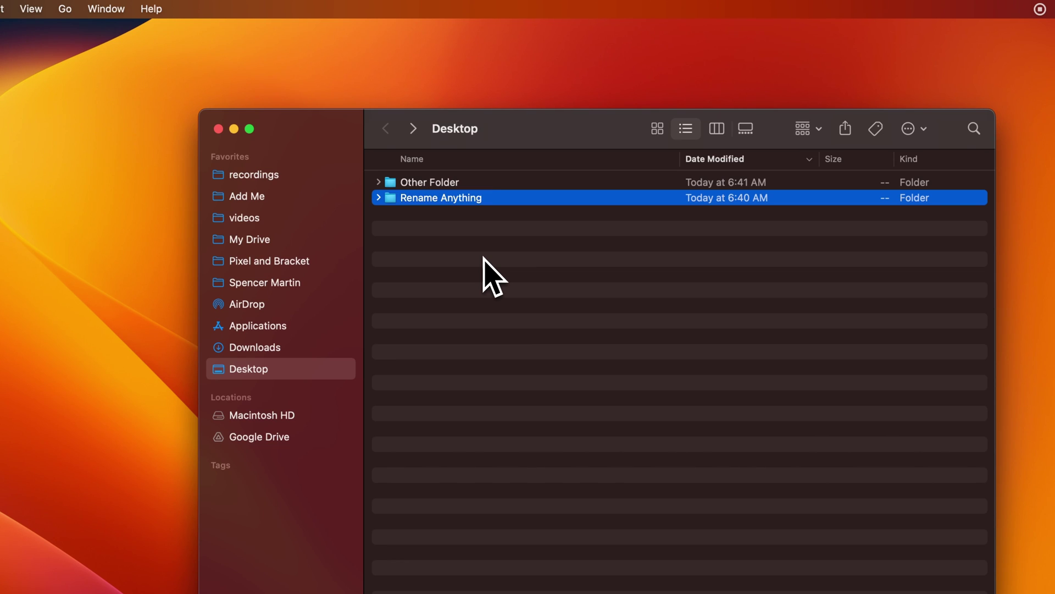
right_click(427, 208)
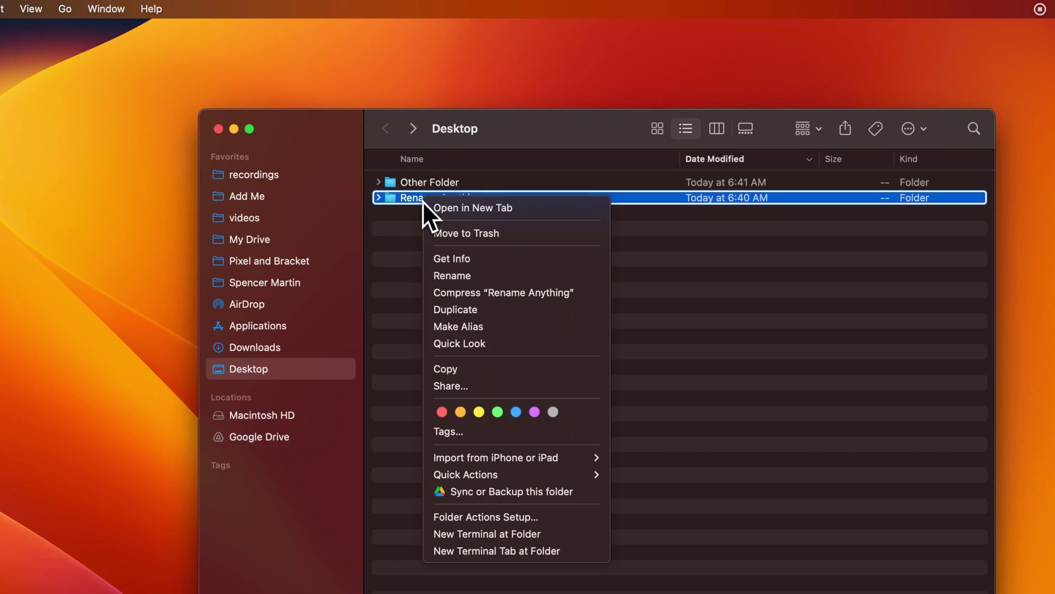
click(404, 231)
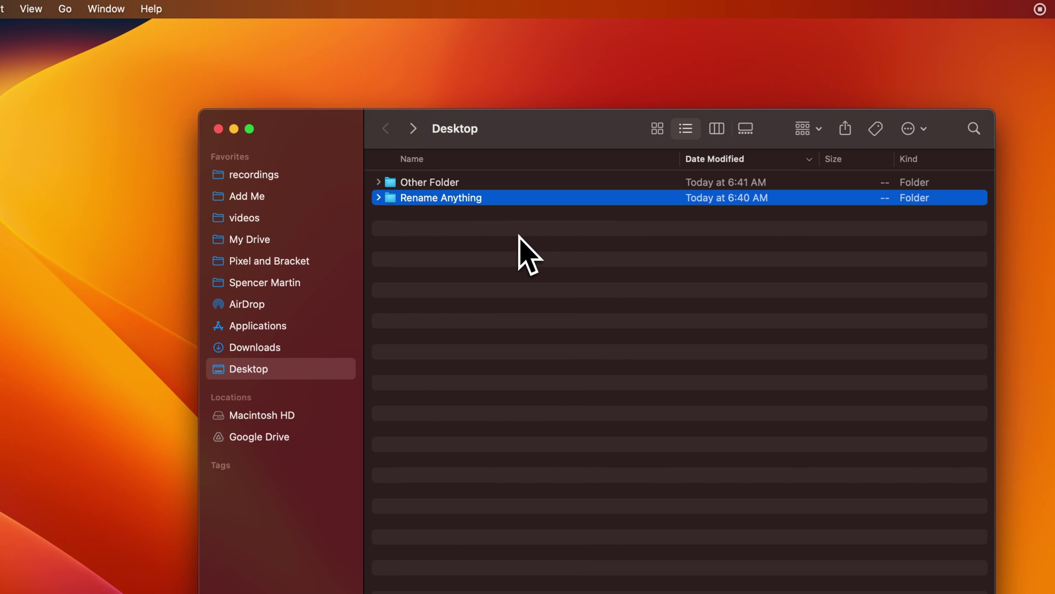